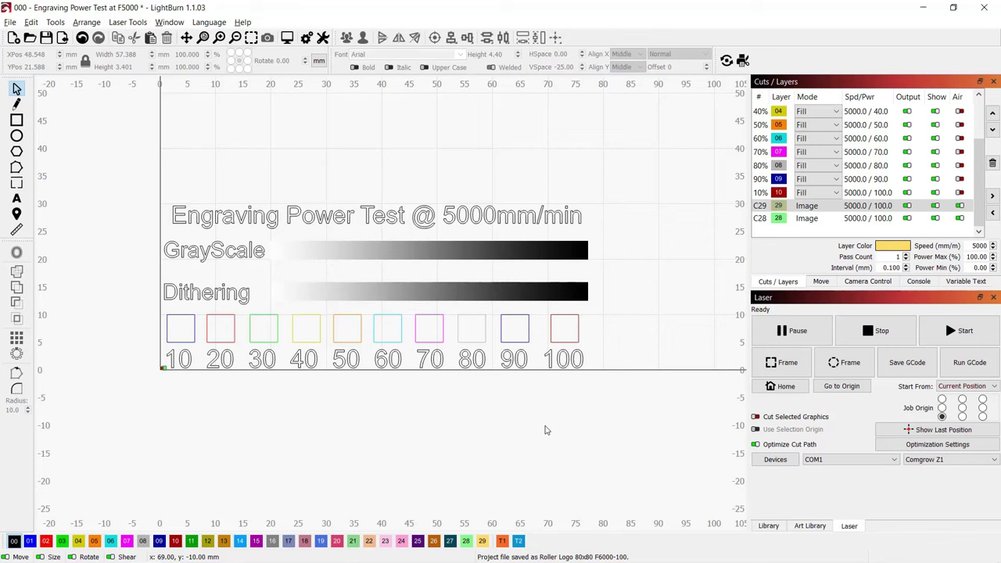
- Play the power test job's simulated preview to check its estimated time, then bring up Save GCode
mouse_move(981, 162)
left_mouse_down()
mouse_move(978, 121)
mouse_move(977, 172)
left_mouse_up()
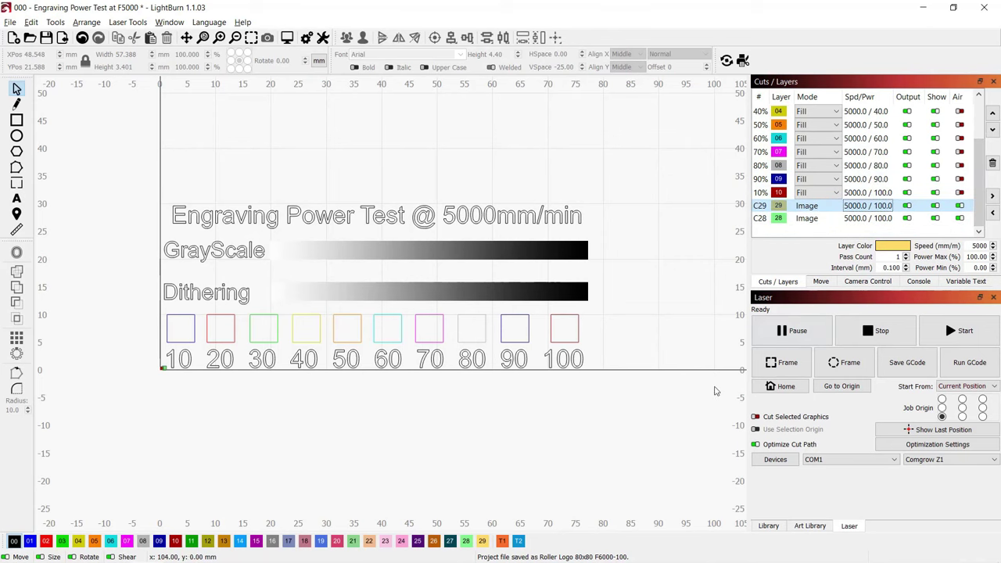
left_click(287, 39)
left_click(616, 430)
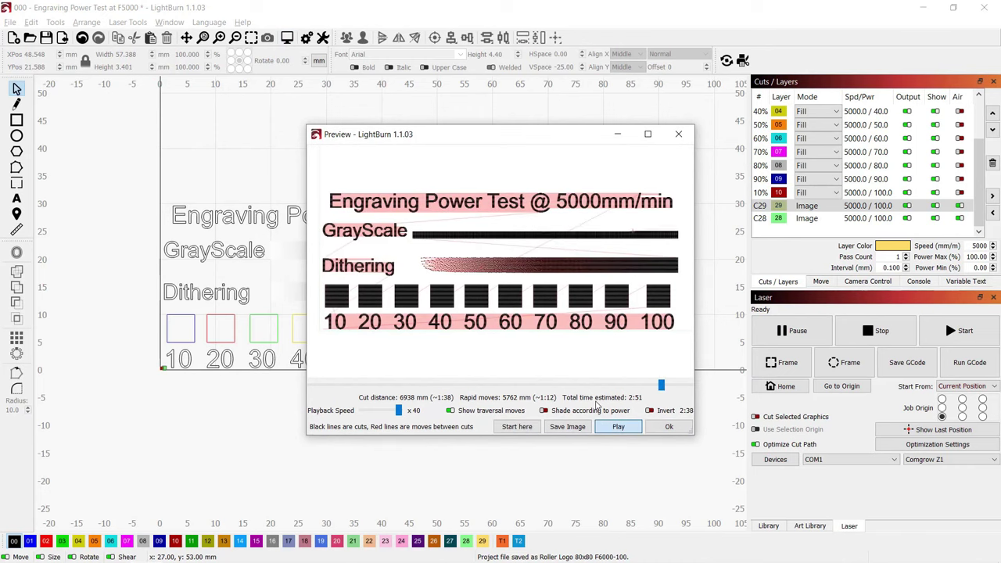
left_click(669, 427)
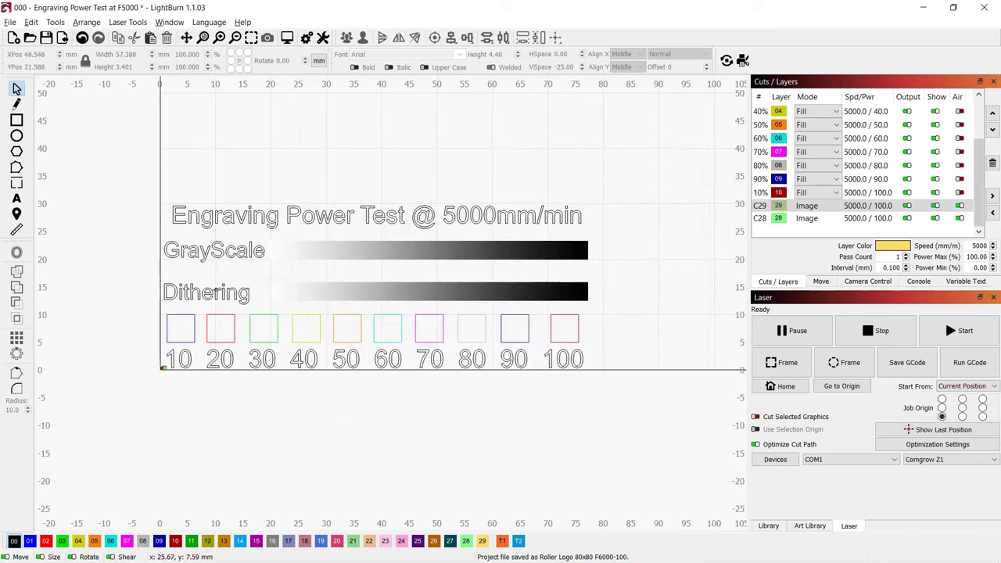
left_click(8, 24)
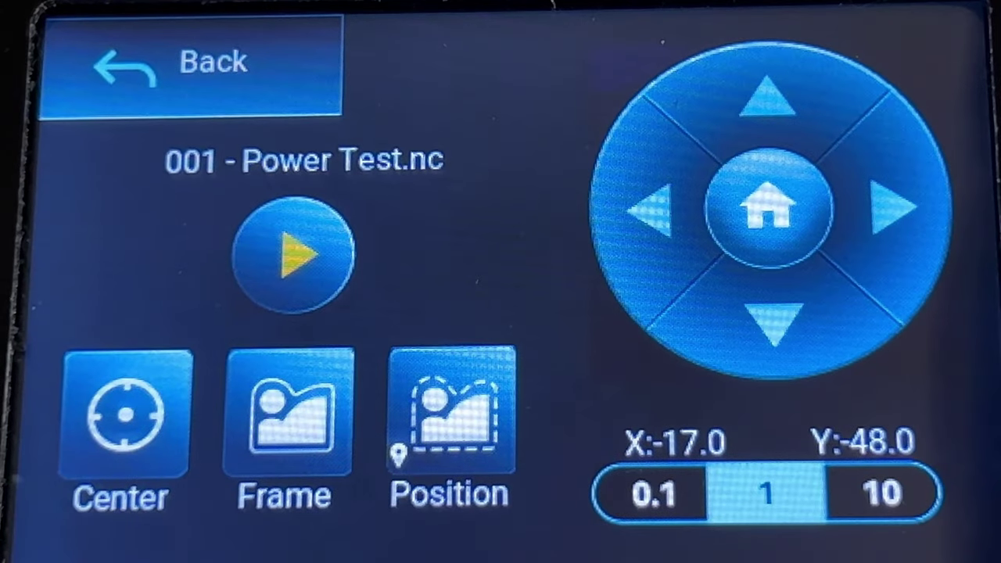
- Set the start position for 001 - Power Test.nc, then open the city photo's C00 image layer settings
left_click(420, 396)
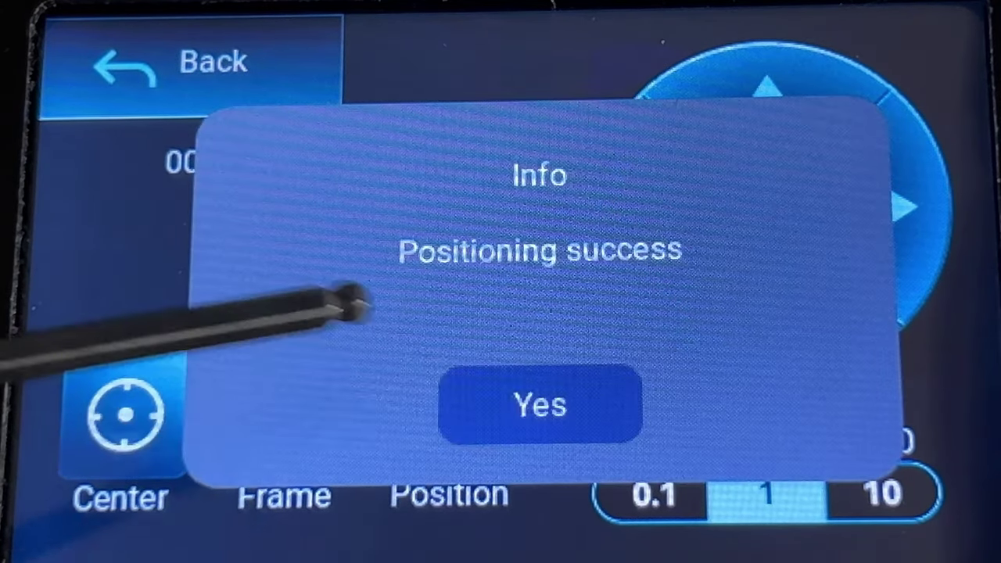
left_click(481, 396)
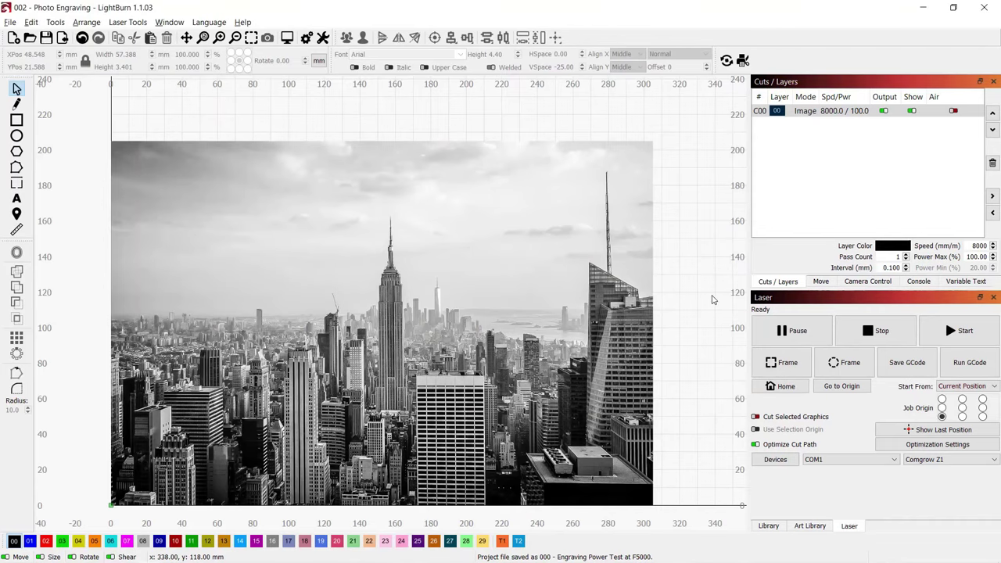
left_click(615, 304)
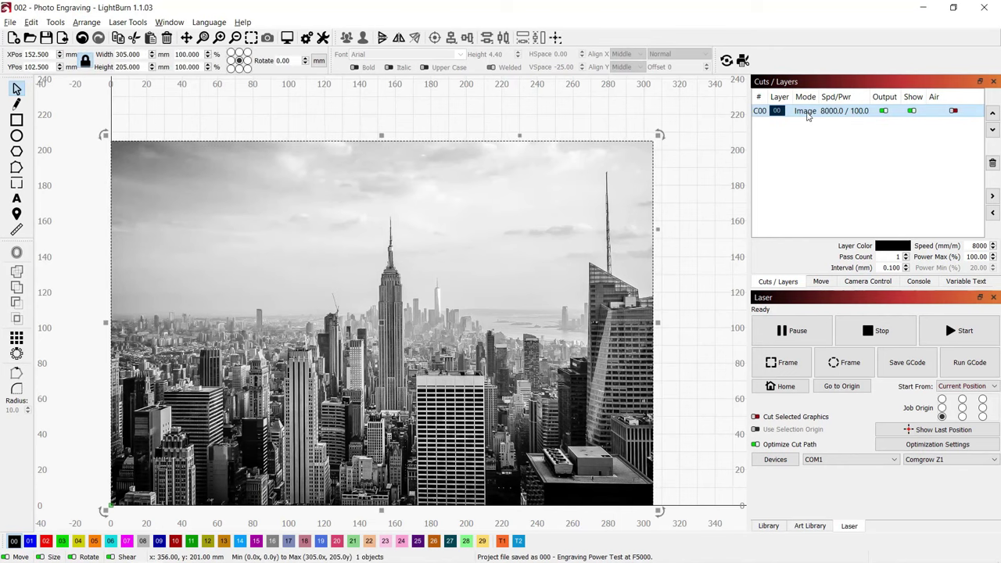
double_click(808, 116)
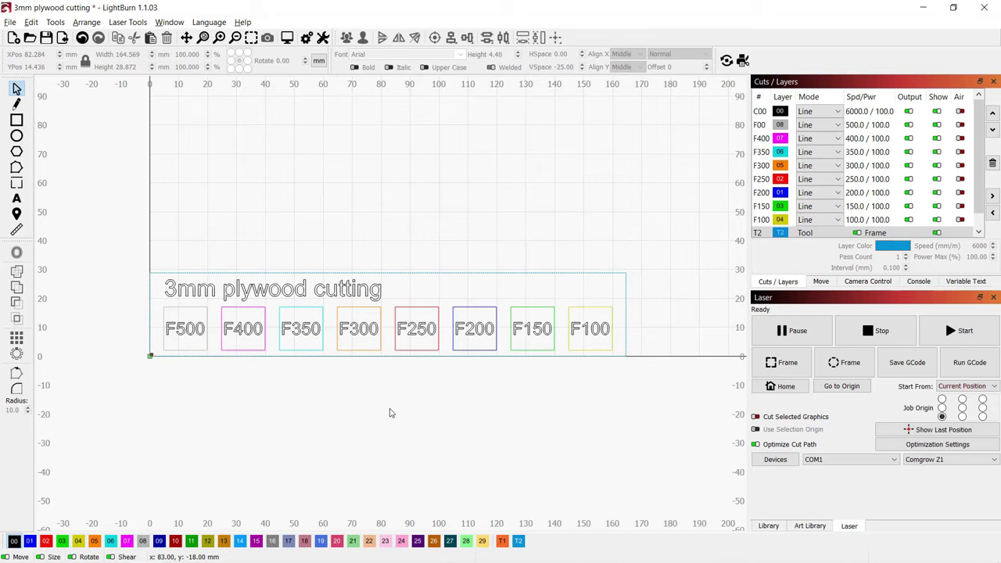
- Scroll the 3mm plywood cutting test's Cuts/Layers list to review the F500–F100 layers
scroll(930, 185, "down", 1)
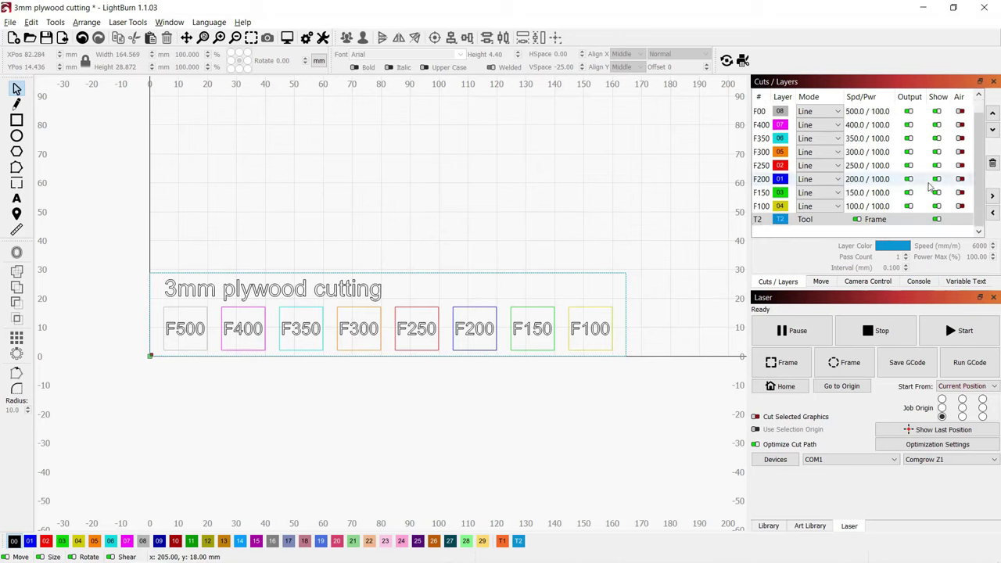
scroll(929, 186, "up", 1)
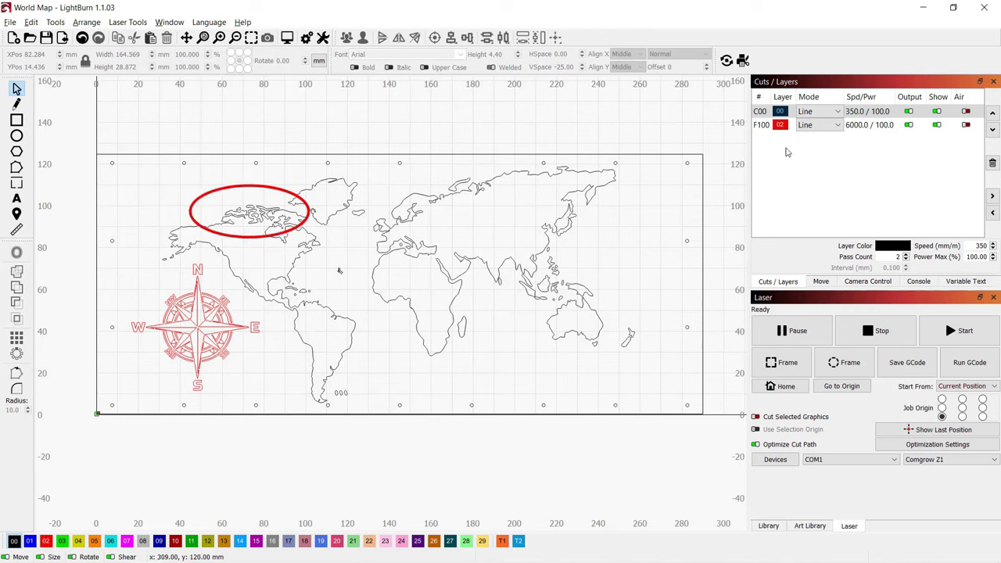
left_click(864, 112)
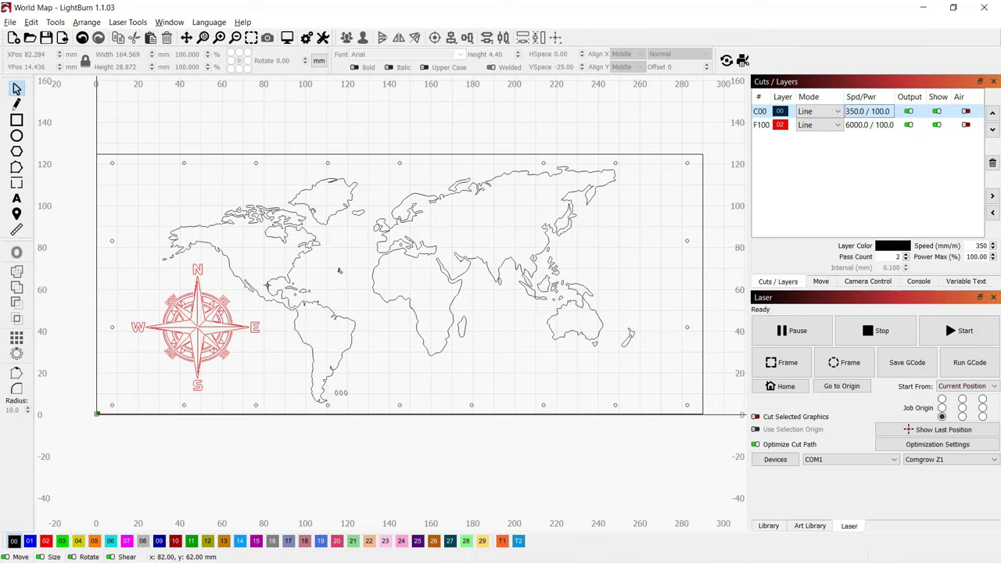
scroll(267, 220, "up", 6)
scroll(554, 414, "down", 6)
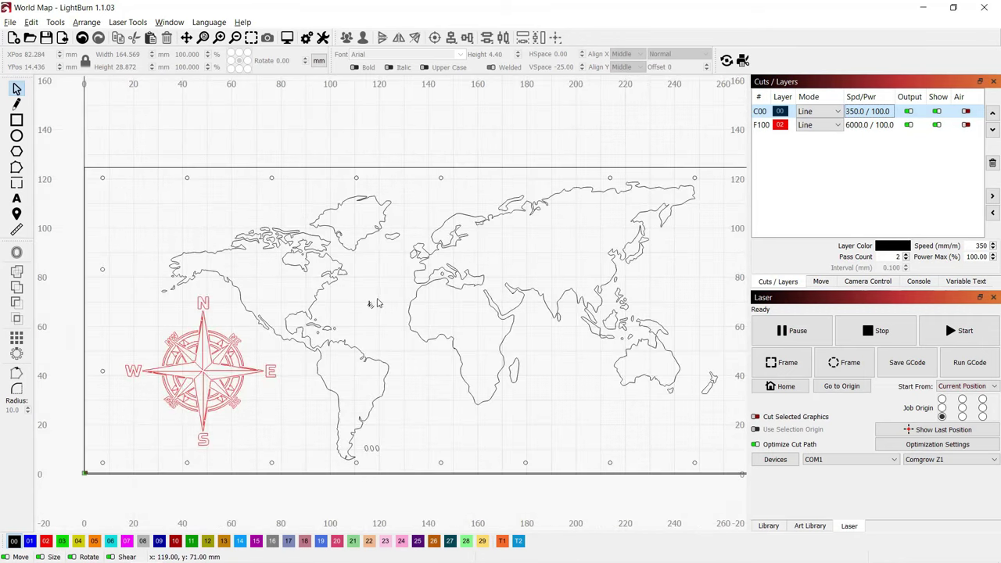
scroll(514, 308, "down", 1)
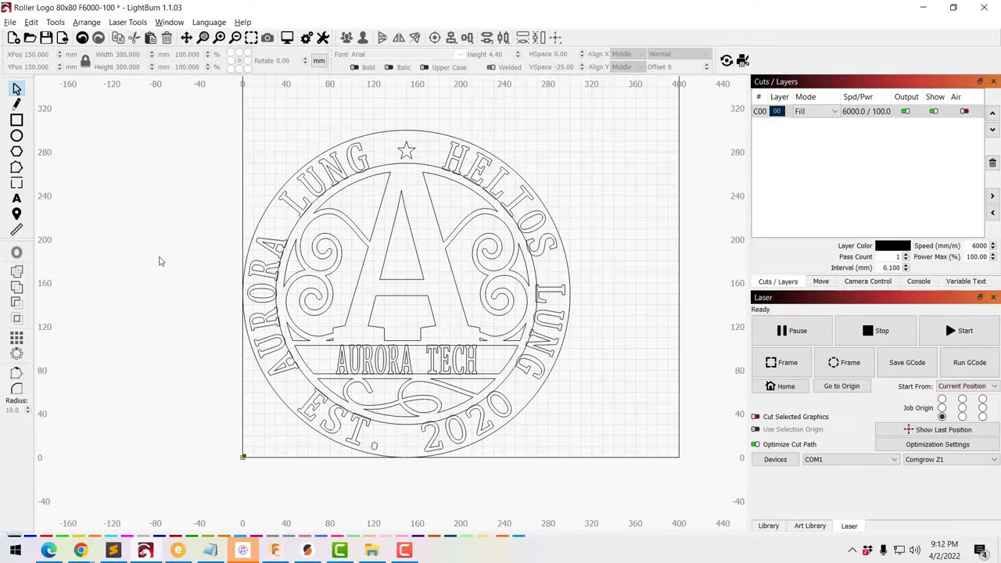
- Resize the roller logo to an 80 mm width
key("ctrl+a")
double_click(116, 54)
type("80")
key("Return")
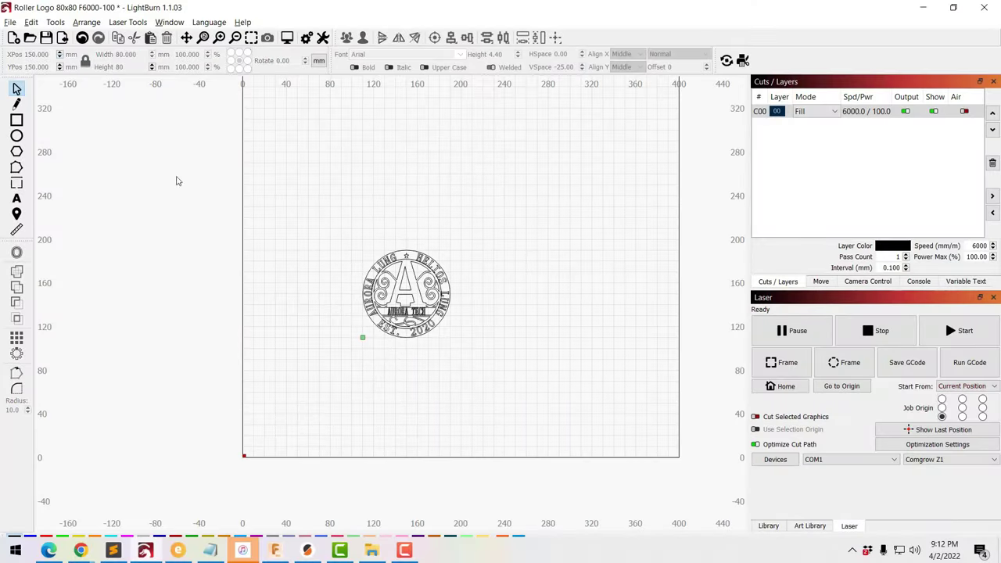
- Move the logo to the lower-left corner, rotate it 90° CCW, and preview its cut
key("KP_4")
key("KP_1")
left_click(198, 293)
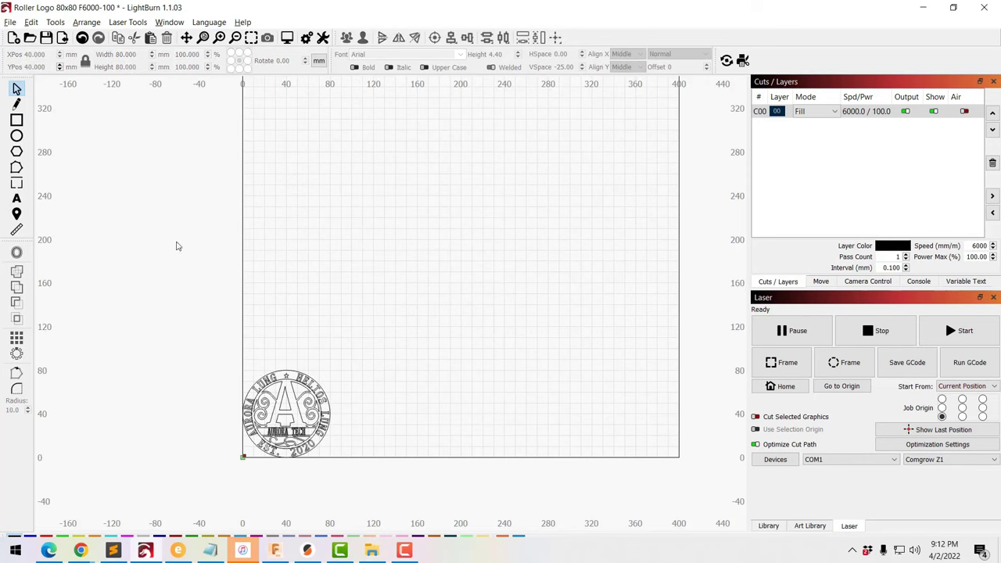
left_click_drag(409, 496, 408, 497)
scroll(461, 156, "up", 4)
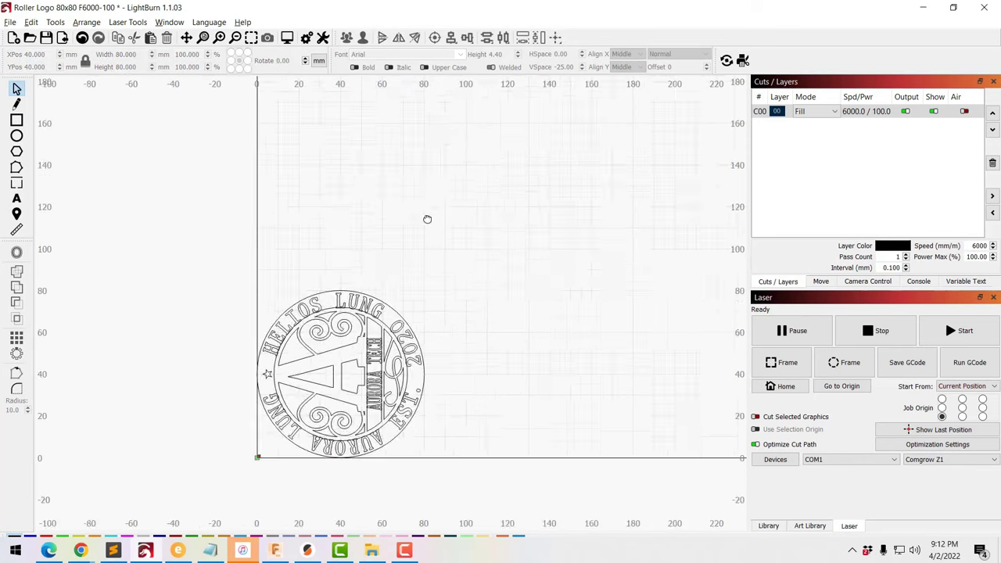
key("alt+p")
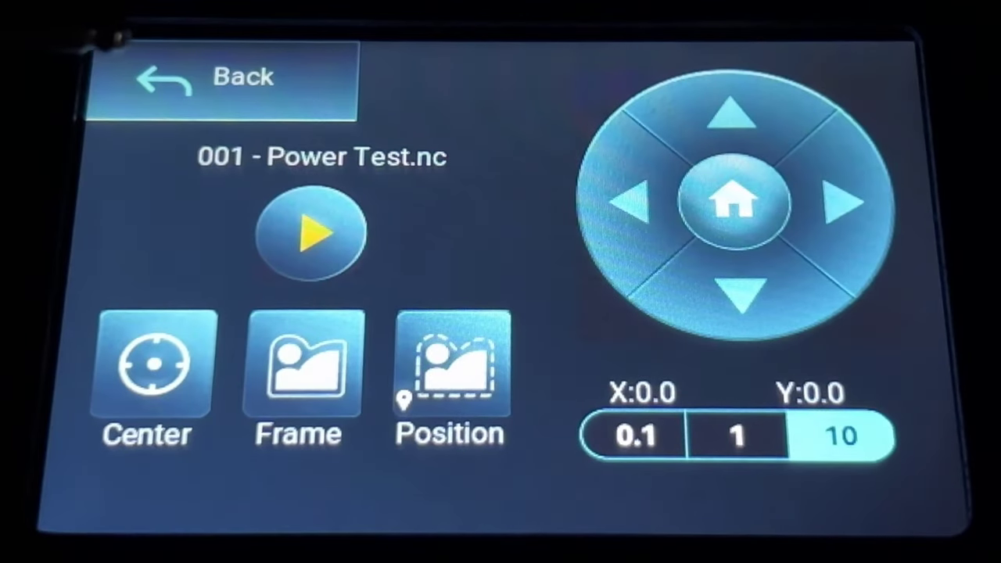
- Jog the laser head in 10 mm steps: three left, two right, two down
left_click(606, 164)
left_click(607, 164)
left_click(606, 165)
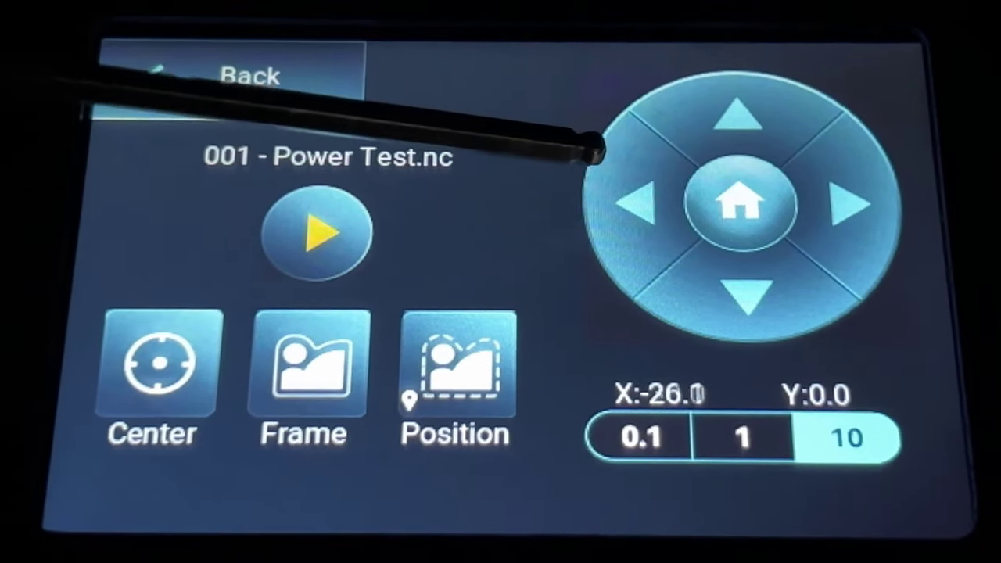
left_click(849, 205)
left_click(849, 205)
left_click(849, 205)
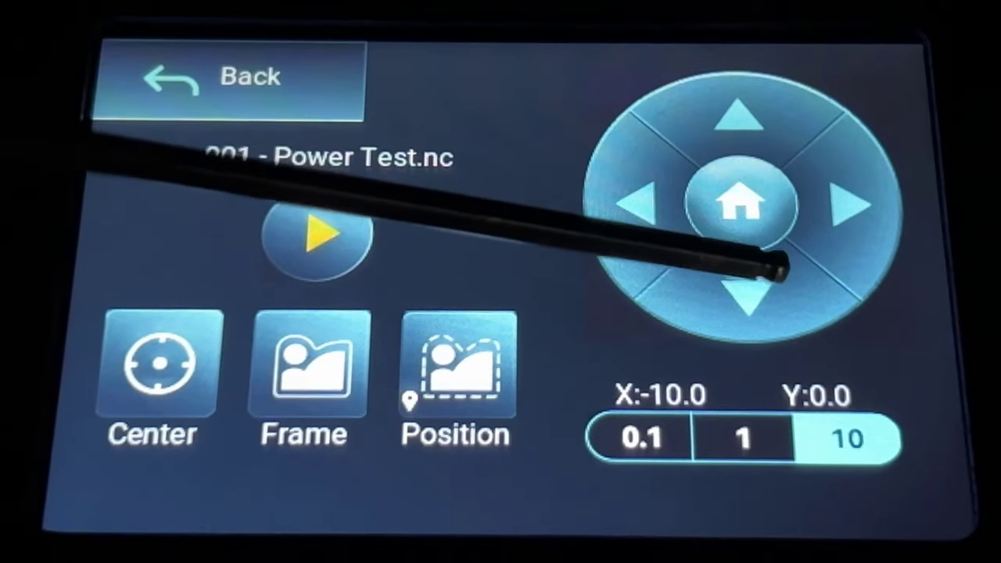
left_click(748, 291)
left_click(744, 281)
- Set the current head spot as the start position and start running 001 - Power Test.nc
left_click(469, 356)
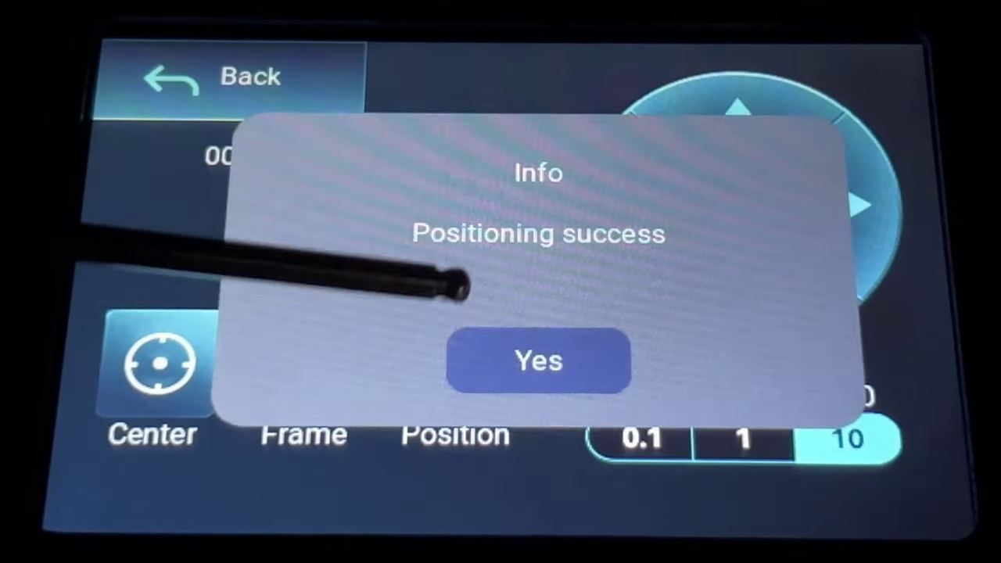
left_click(538, 356)
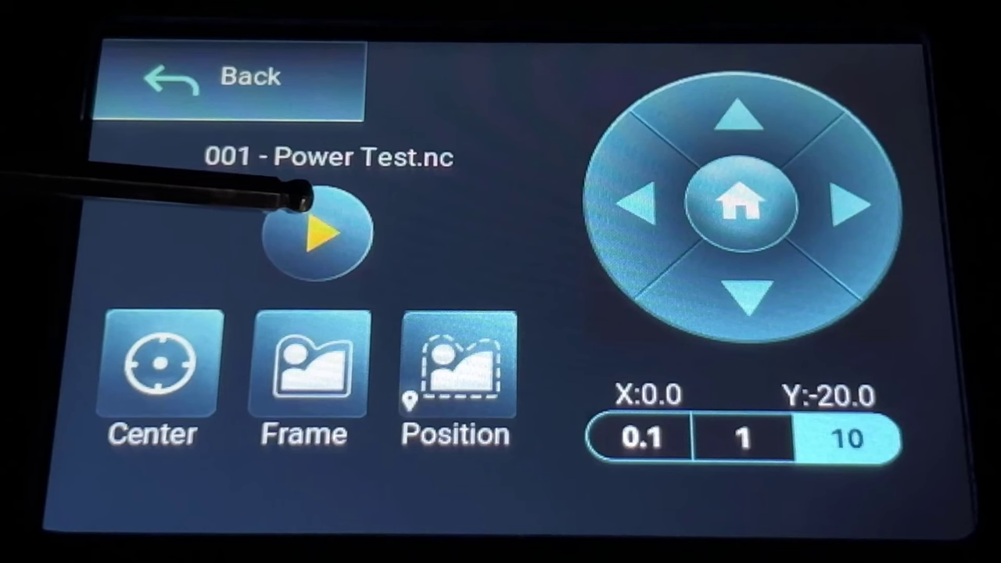
left_click(291, 224)
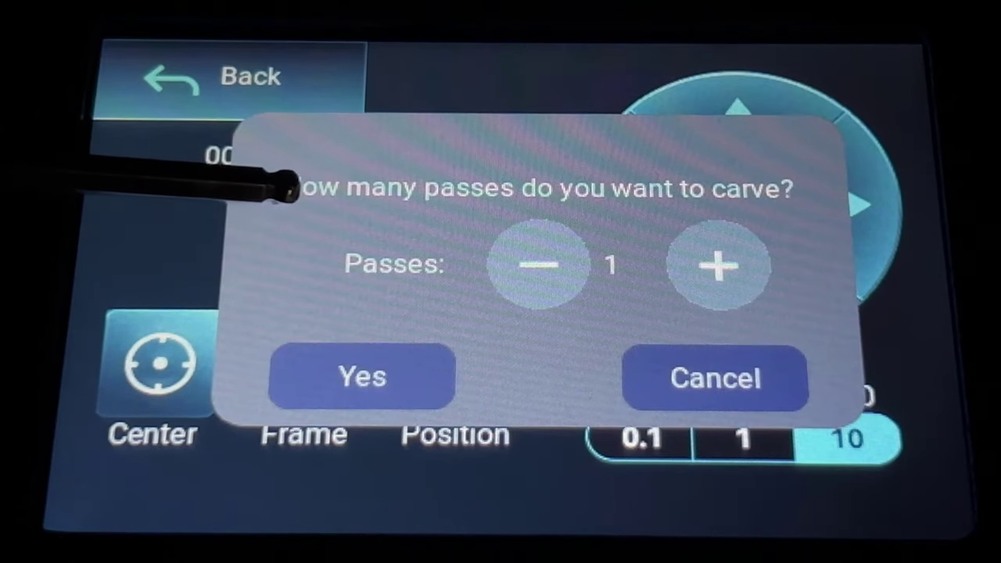